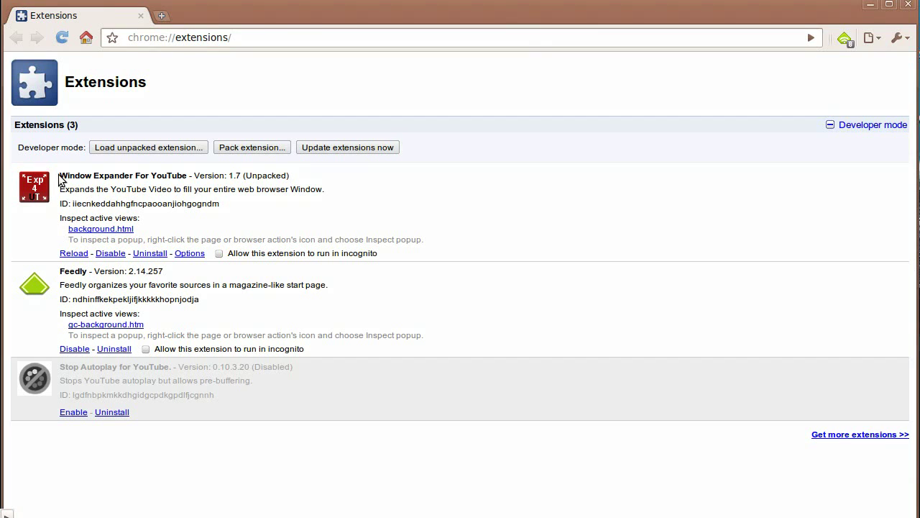
- Highlight the Window Expander For YouTube title and its version 1.7 on the Extensions page
drag(59, 180, 183, 174)
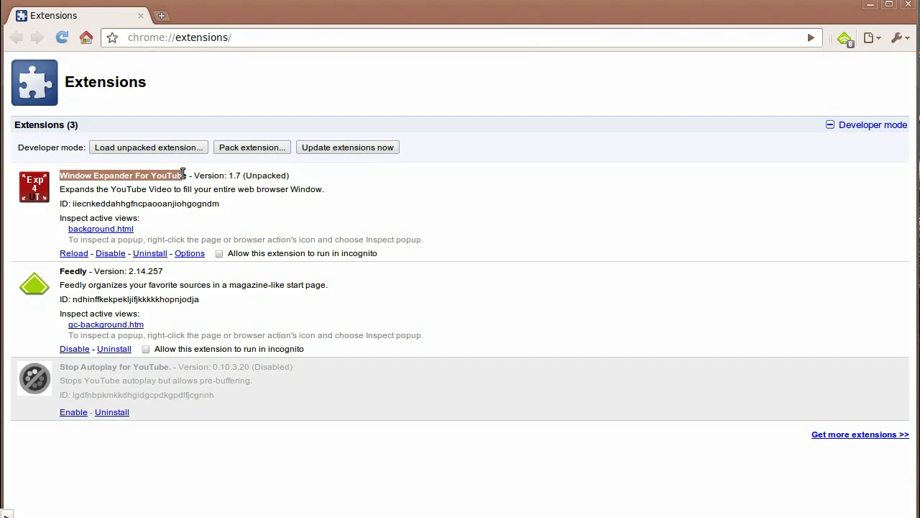
click(420, 183)
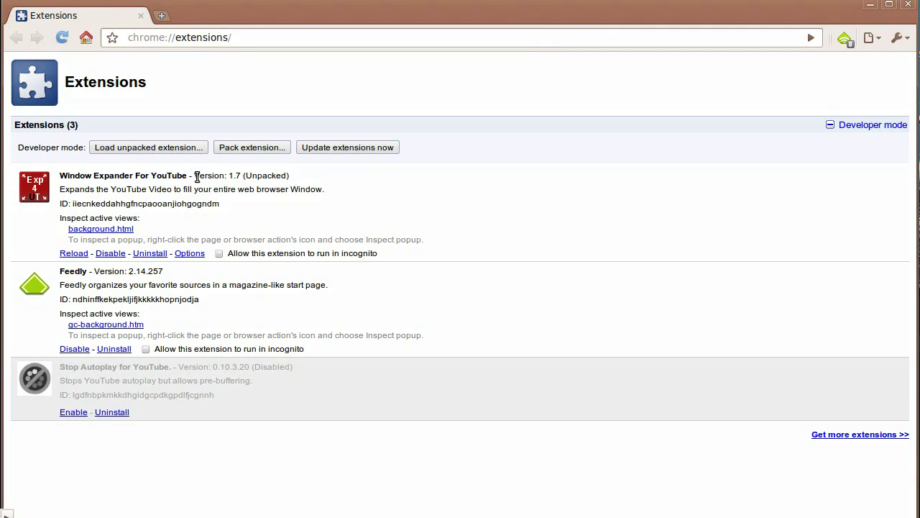
drag(195, 175, 242, 175)
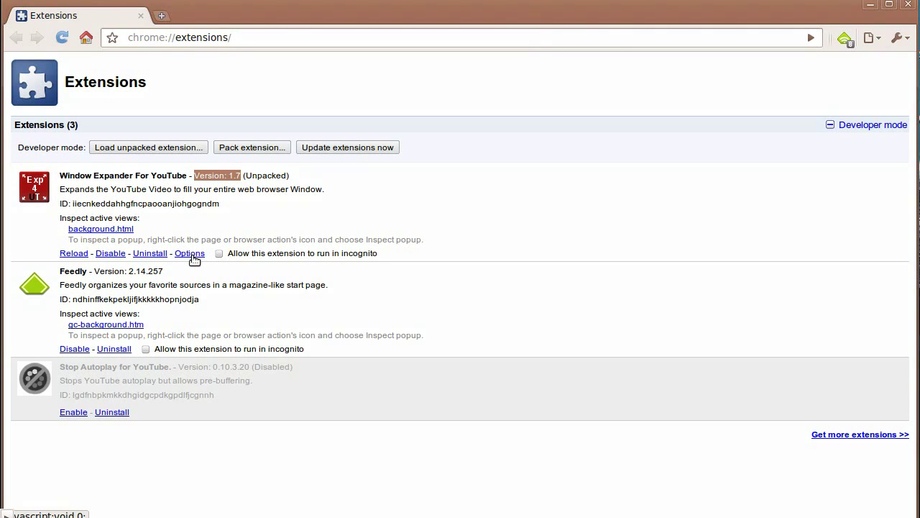
- Open the extension's options page and set Quality Level to hd720
click(189, 254)
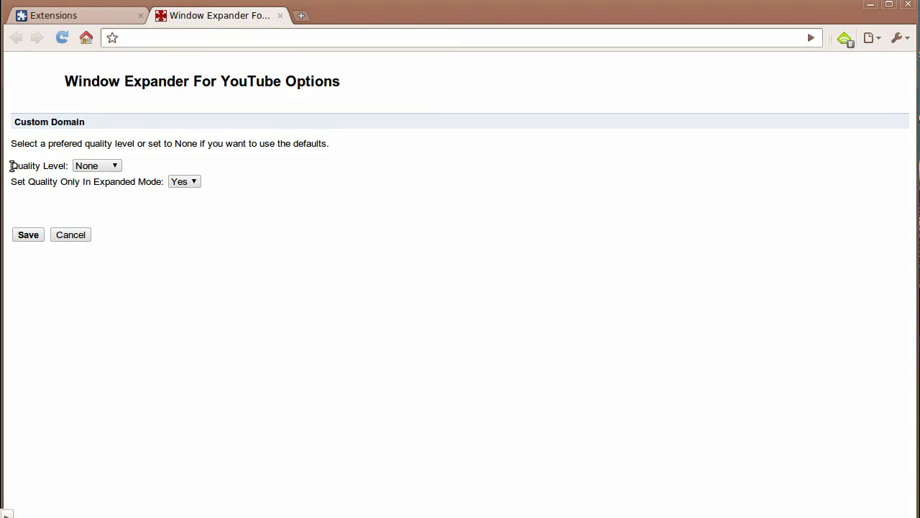
drag(11, 166, 70, 166)
click(115, 167)
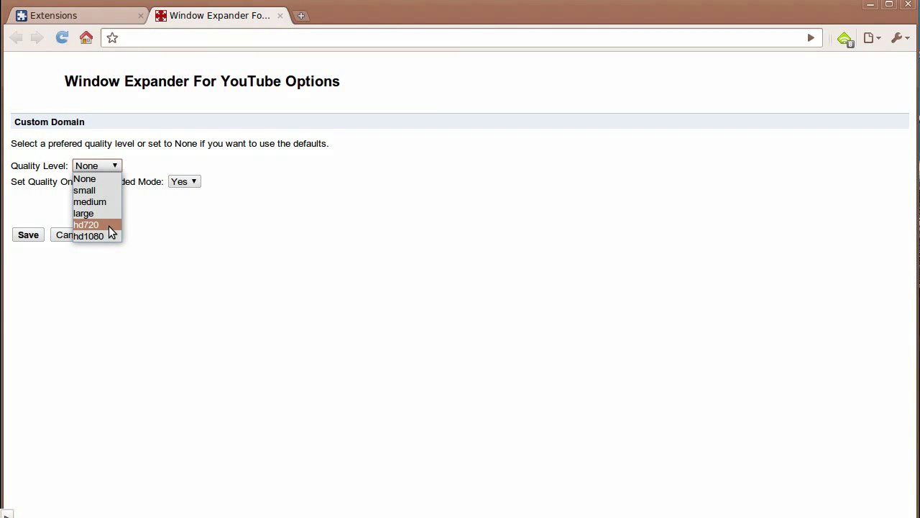
click(108, 226)
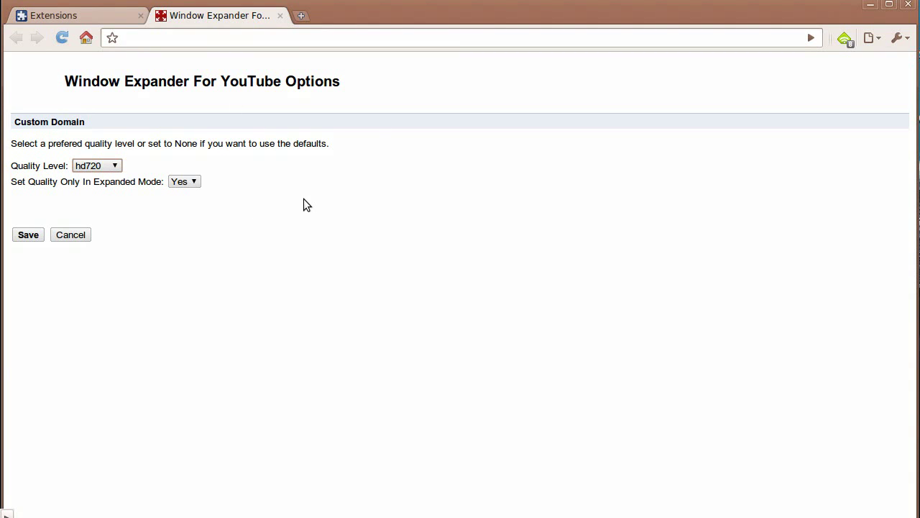
- Keep Set Quality Only In Expanded Mode at Yes and save the hd720 settings
drag(10, 181, 160, 181)
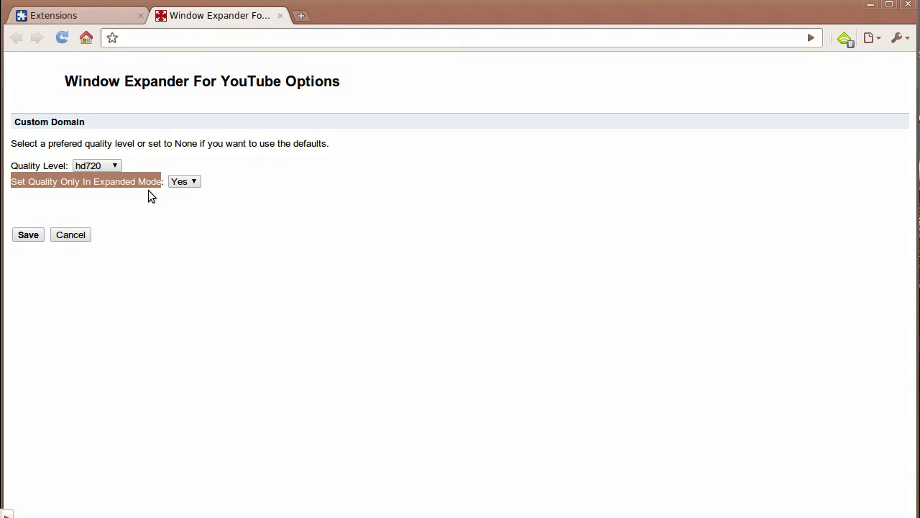
click(230, 214)
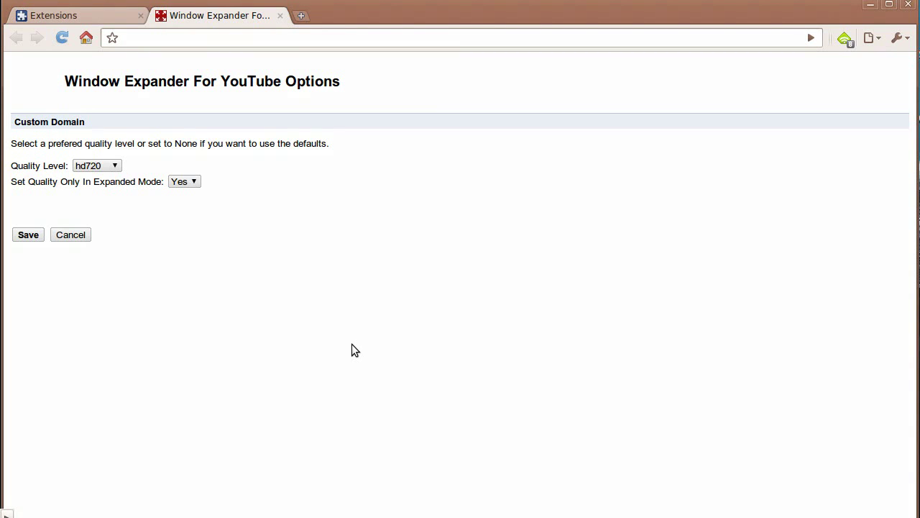
click(192, 182)
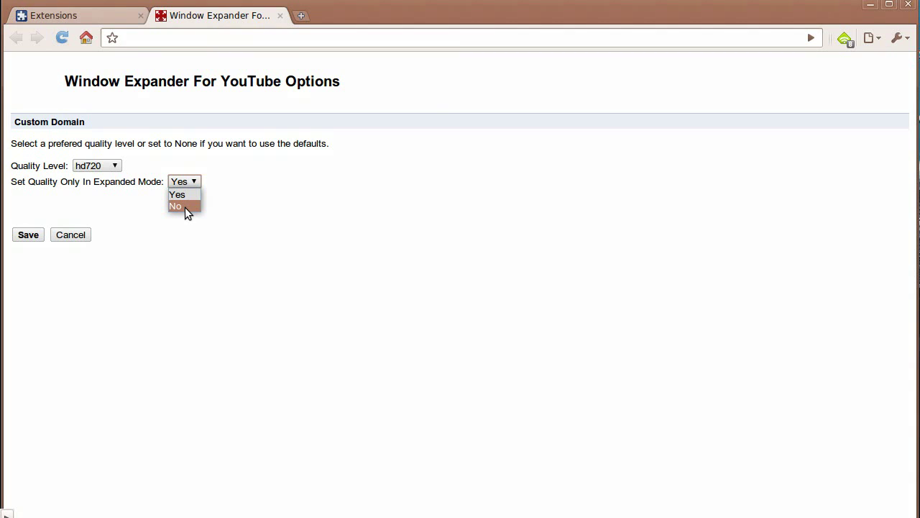
click(184, 196)
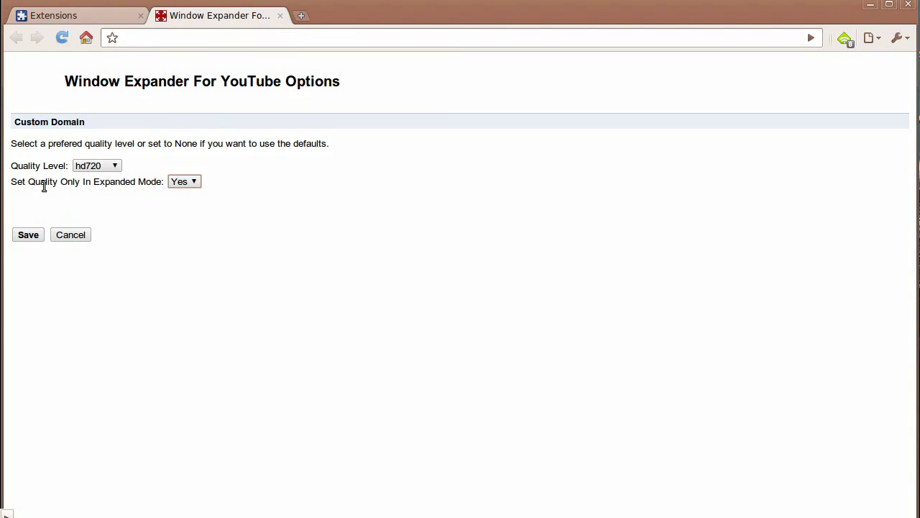
click(31, 238)
- Load the pasted HDstarcraft YouTube video address in a new tab
key(ctrl+t)
text(http://www.youtube.com/user/HDstarcraft#p/u/0/RvL3xcD95JE)
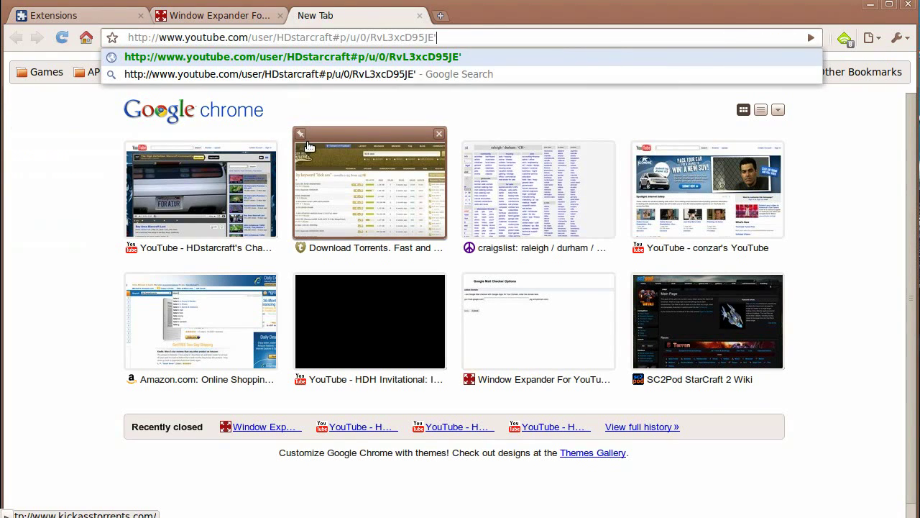
key(Return)
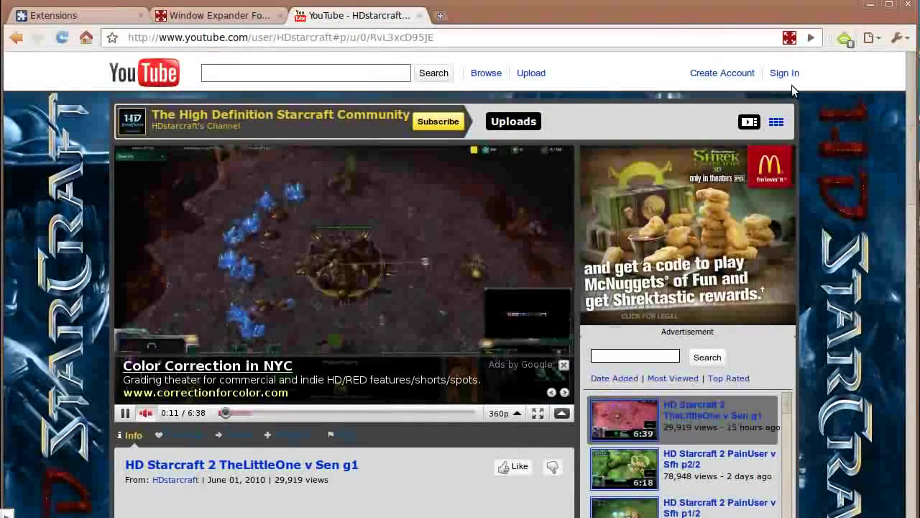
- Expand the video, check it plays at 720p expanded versus 360p normally, then close the tab
click(790, 40)
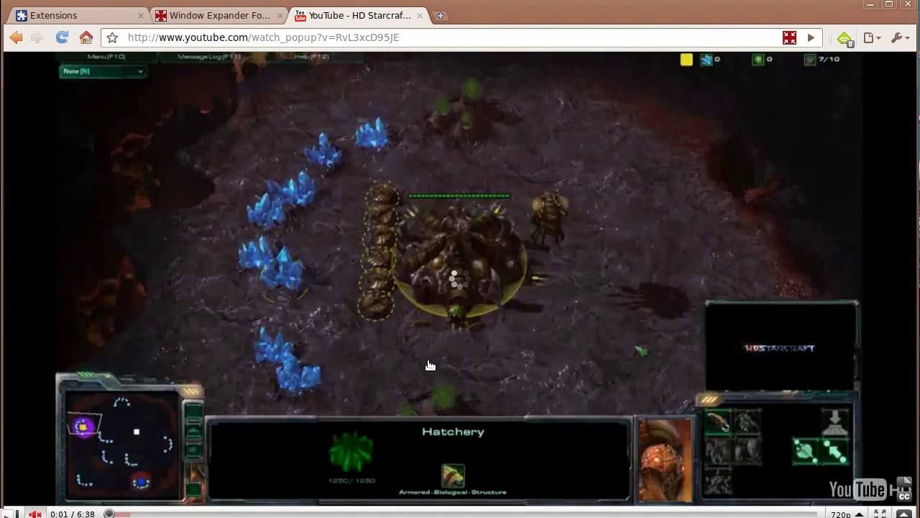
mouse_move(860, 512)
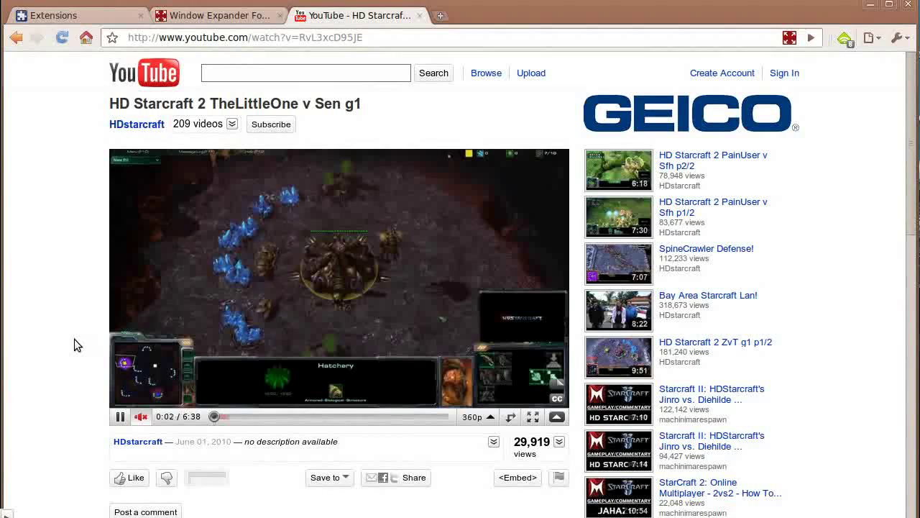
click(471, 417)
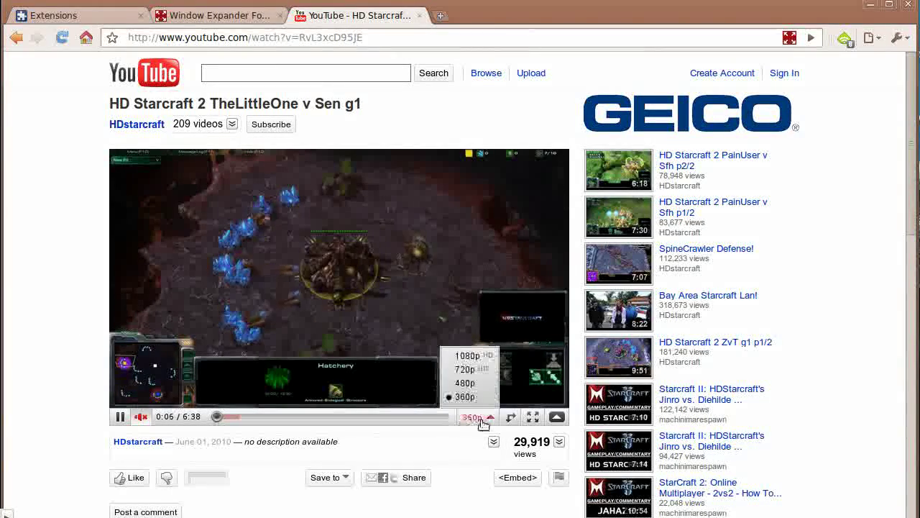
click(420, 15)
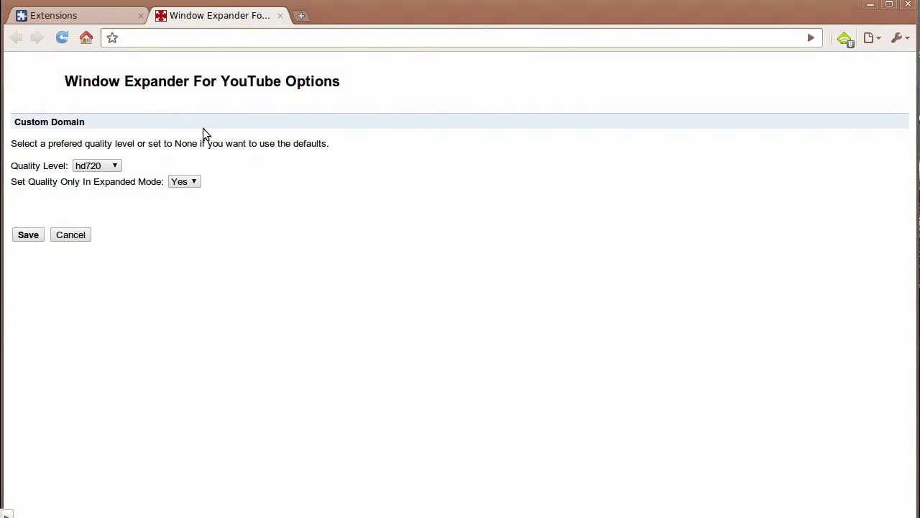
- Change Set Quality Only In Expanded Mode to No and save the options
click(192, 182)
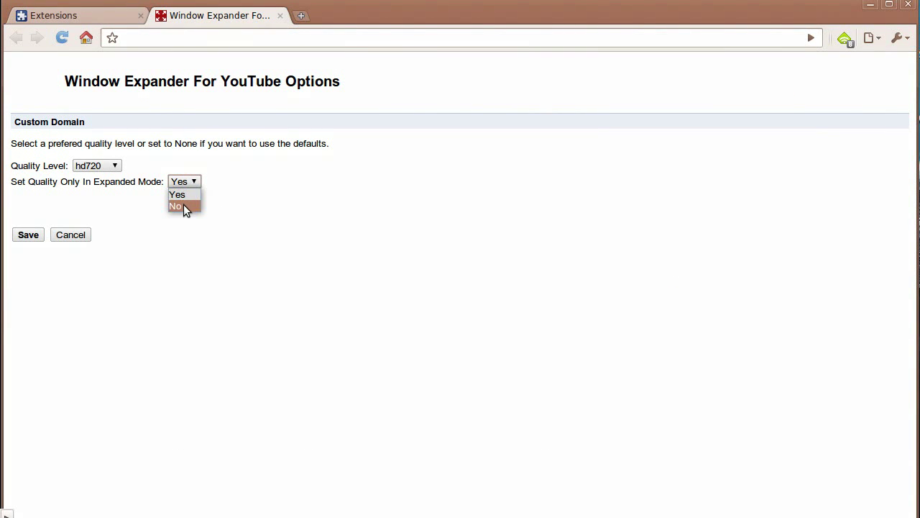
click(179, 207)
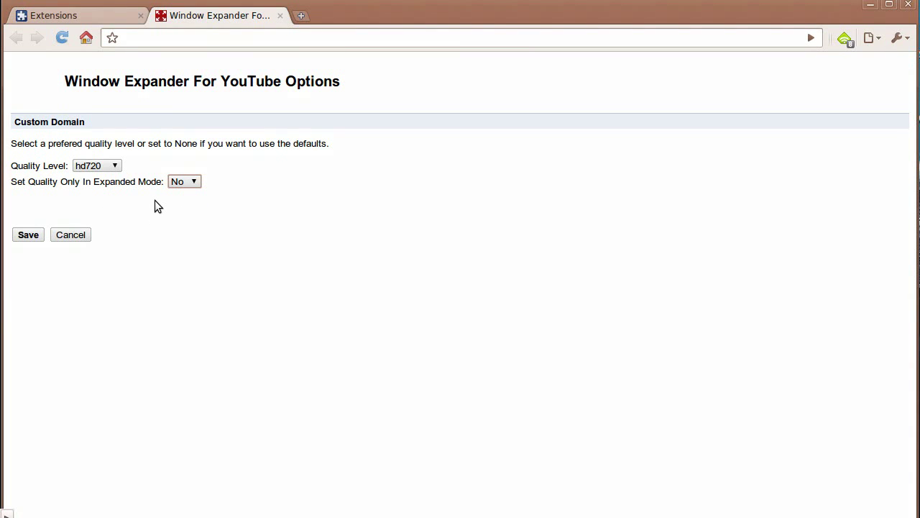
click(29, 236)
- Load the HDstarcraft channel video in a new tab and mute it
key(ctrl+t)
text(http://www.youtube.com/user/HDstarcraft#p/u/0/RvL3xcD95JE)
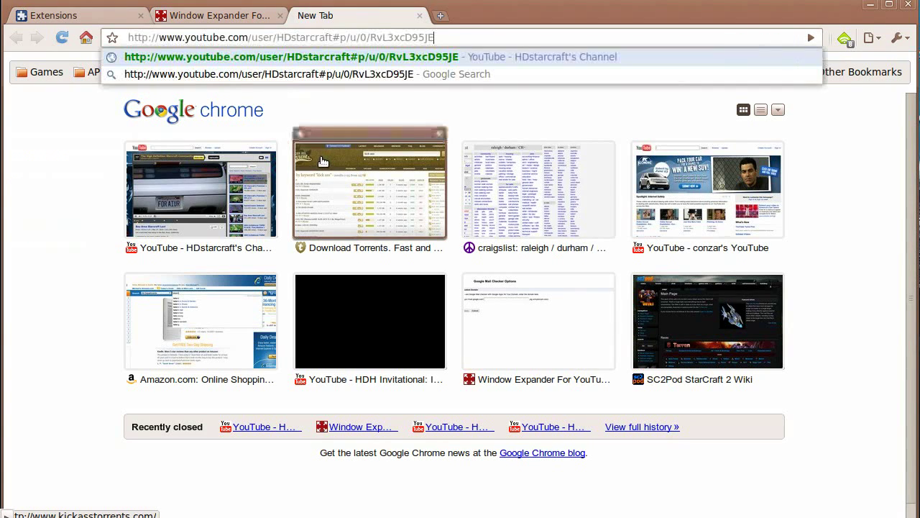
key(Return)
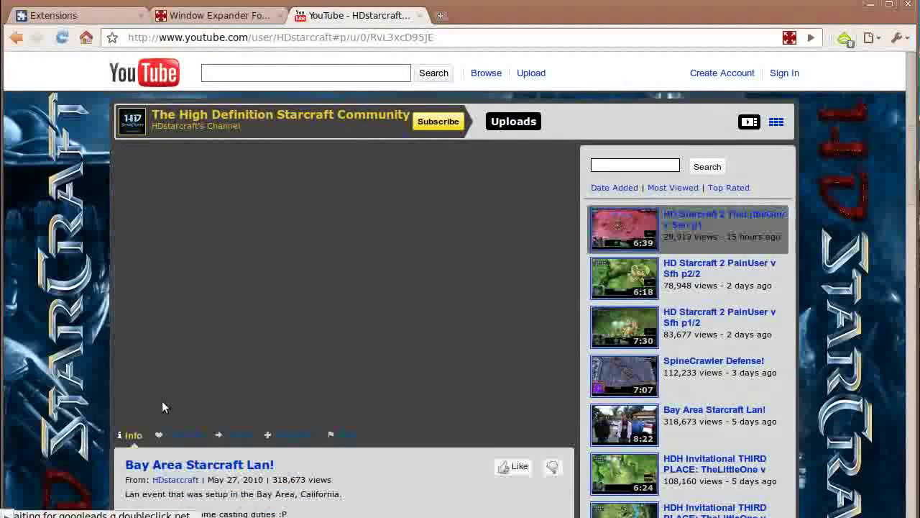
click(148, 412)
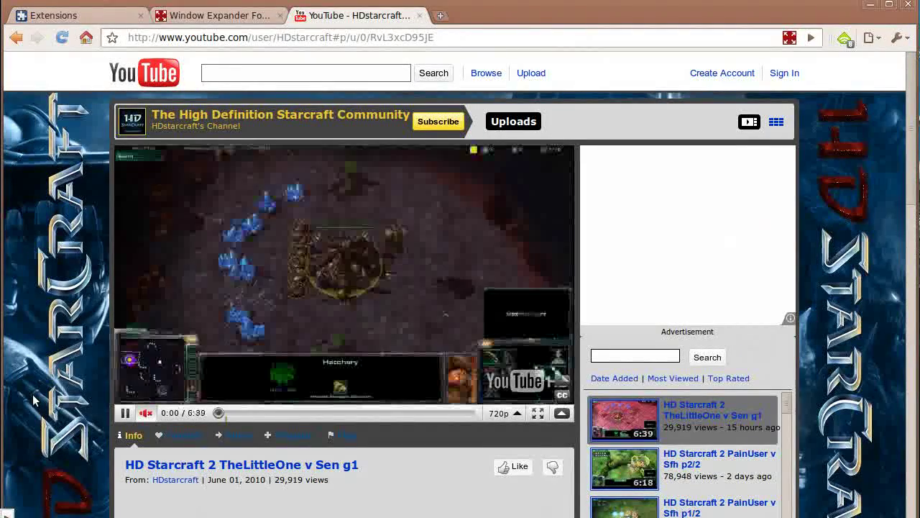
- Confirm the video plays at 720p both expanded and in the normal player, pausing it
click(499, 413)
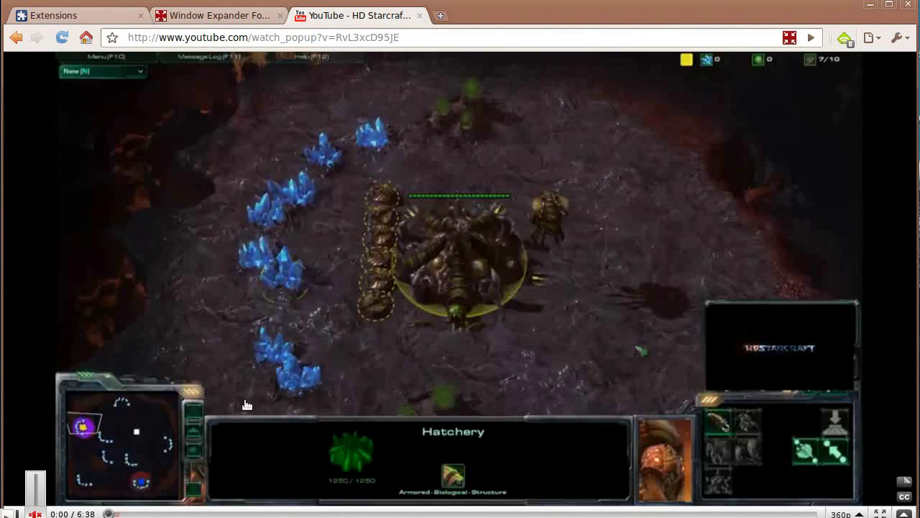
click(839, 513)
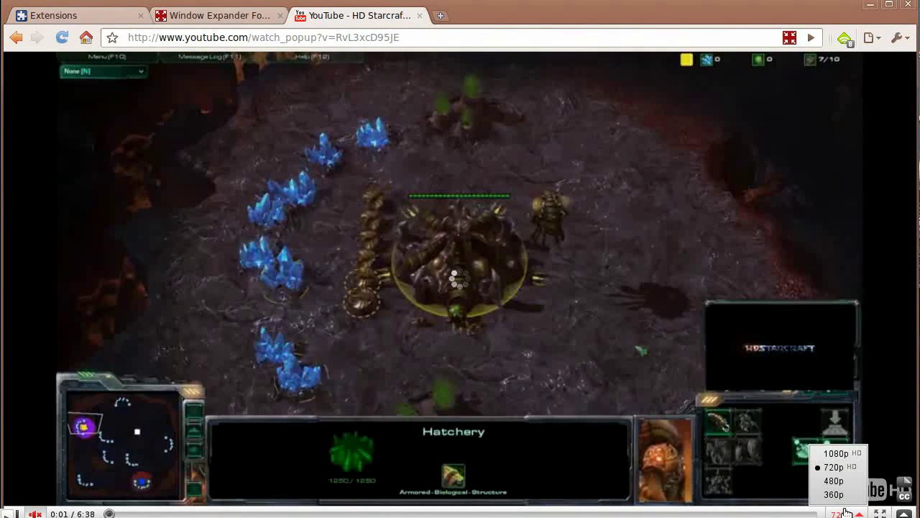
click(834, 466)
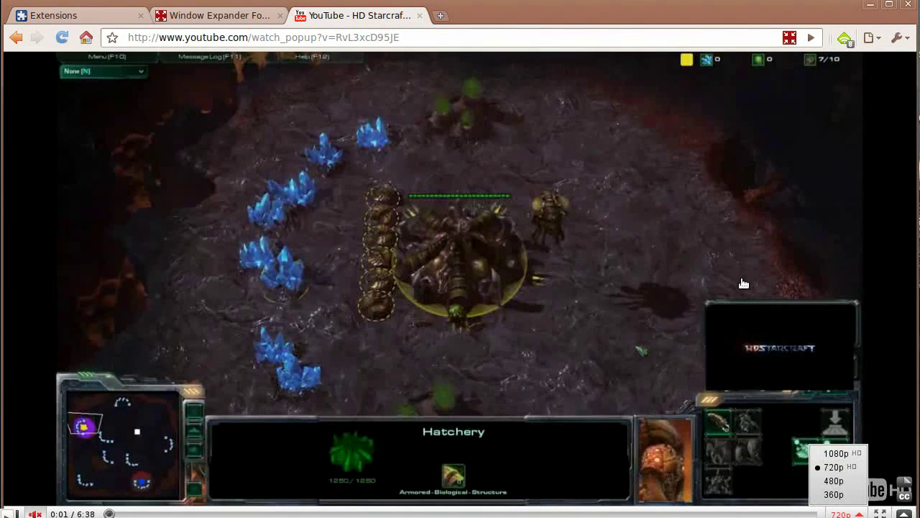
click(788, 40)
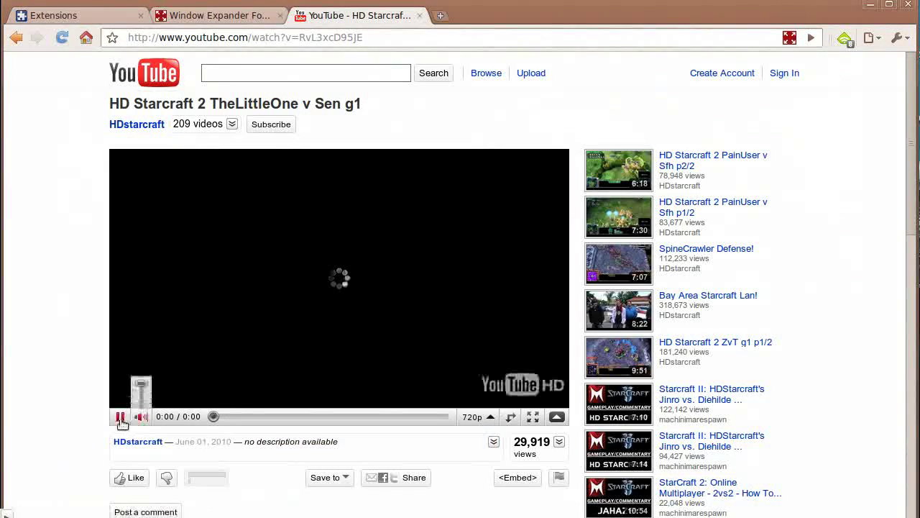
click(121, 420)
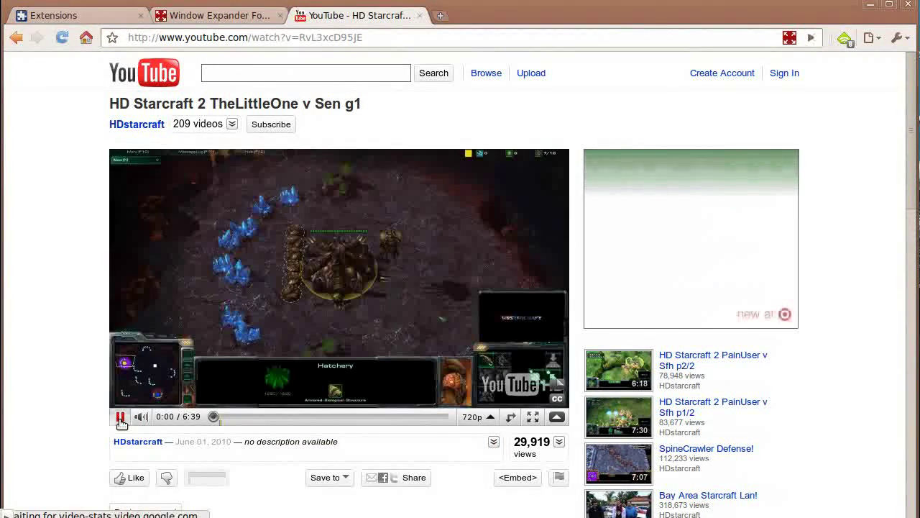
click(474, 417)
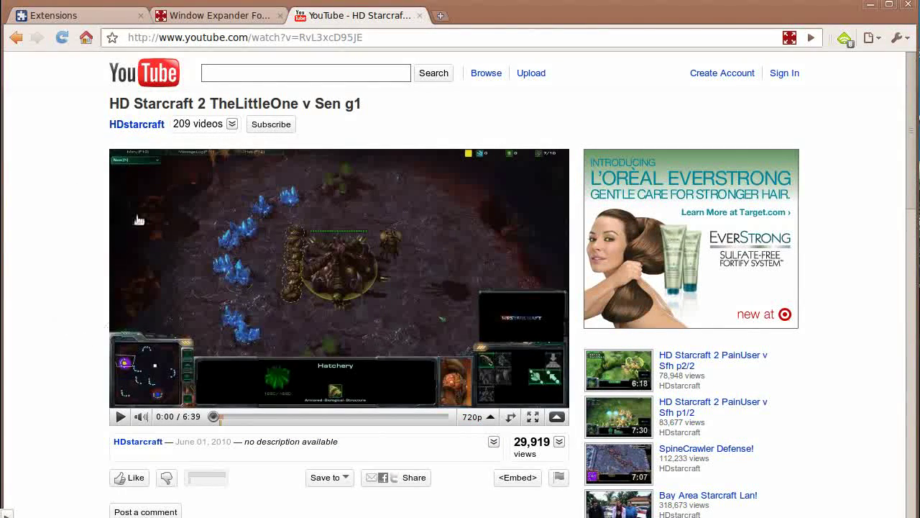
- Play the Coke Zero & Mentos Rocket Car video muted, confirm 480p quality, then close its tab
click(161, 80)
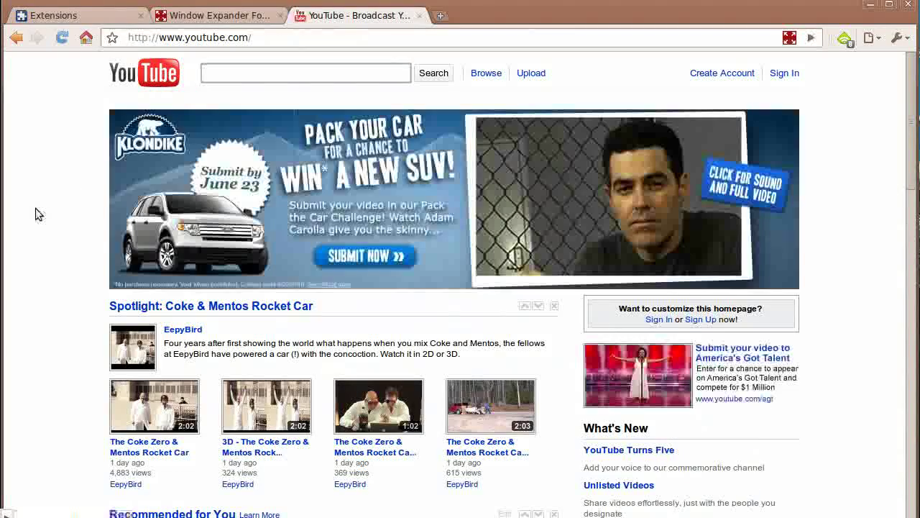
click(503, 415)
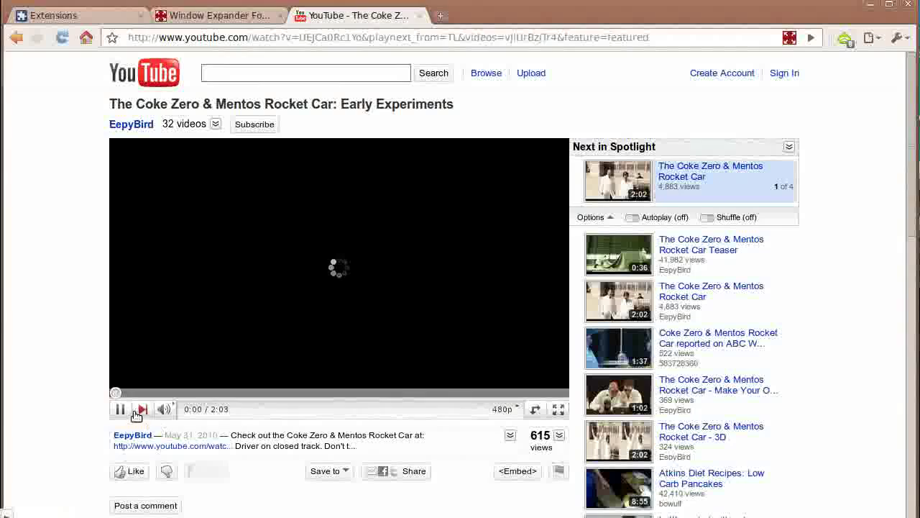
click(166, 410)
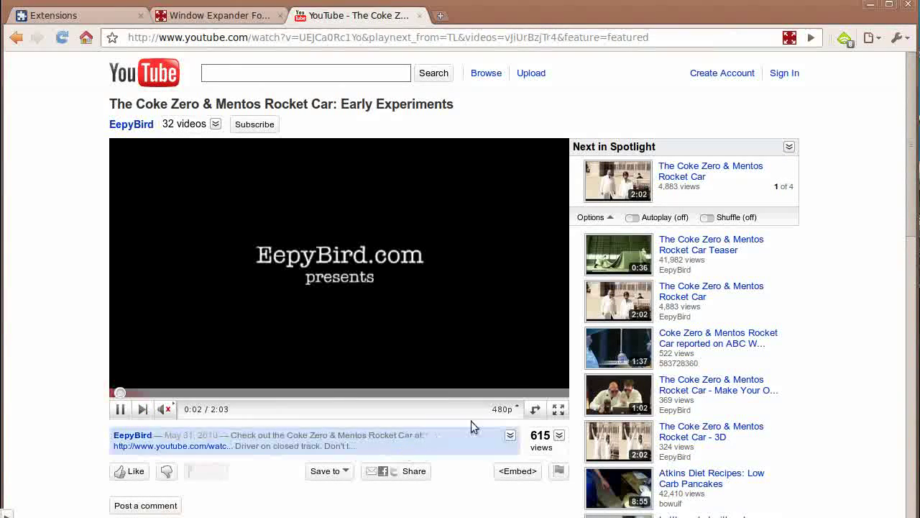
click(503, 410)
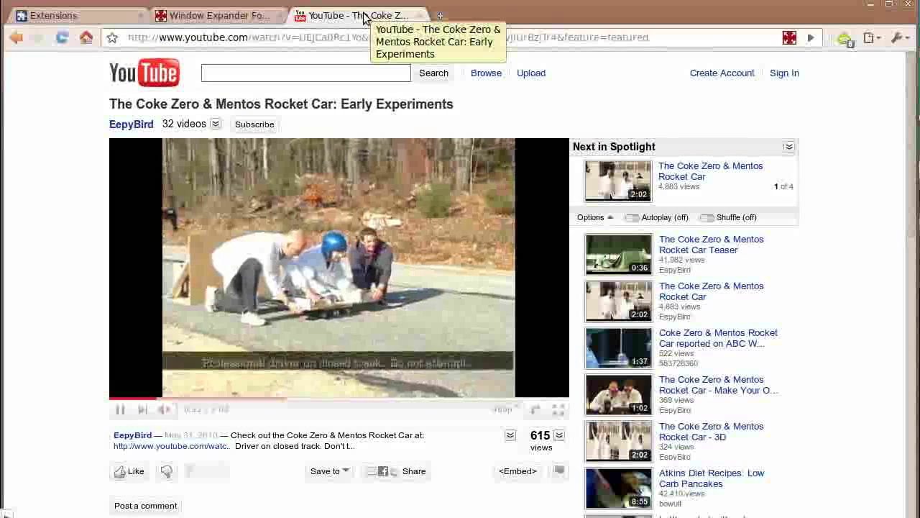
click(416, 16)
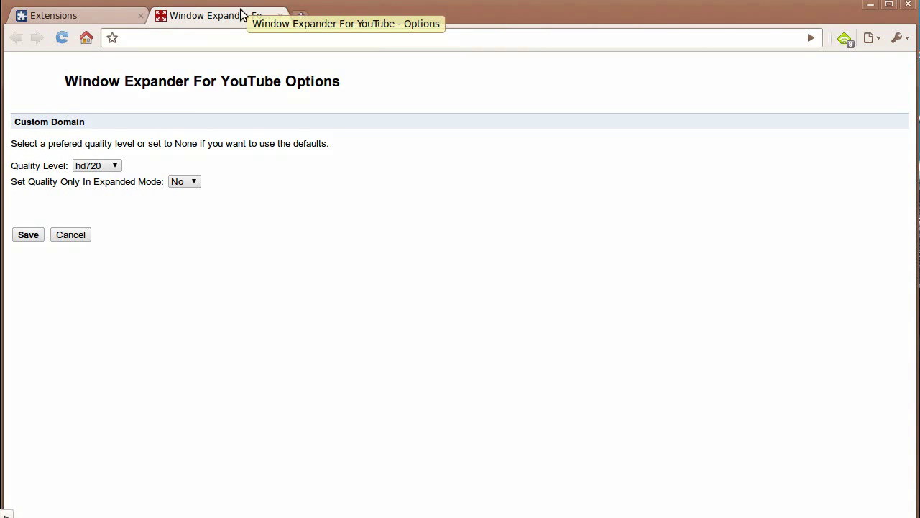
- Switch back to the Extensions page listing Window Expander For YouTube
key(ctrl+shift+Tab)
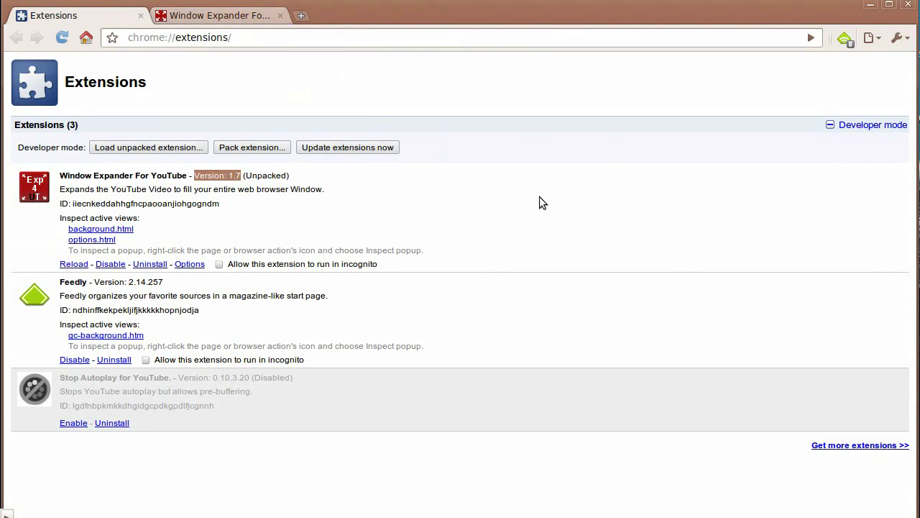